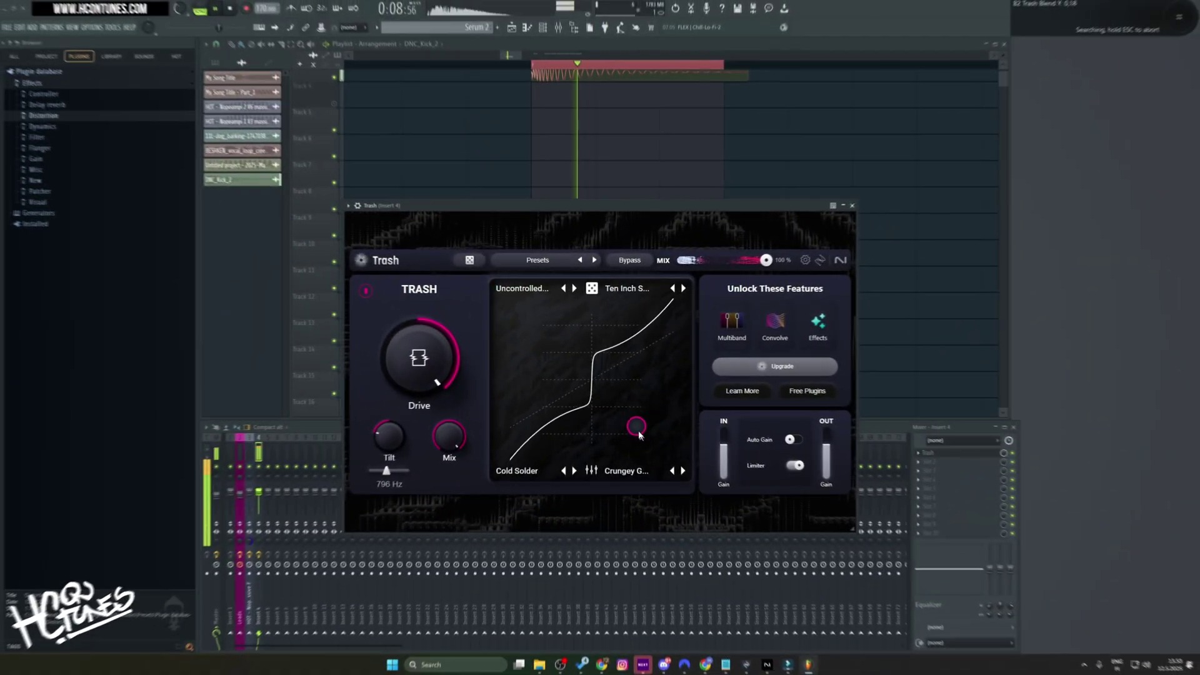
Move Trash's distortion blend point toward the lower-right corner of the pad and randomize the four distortion modes.
{"action": "left_click_drag", "start_coordinate": [625, 413], "coordinate": [651, 430]}
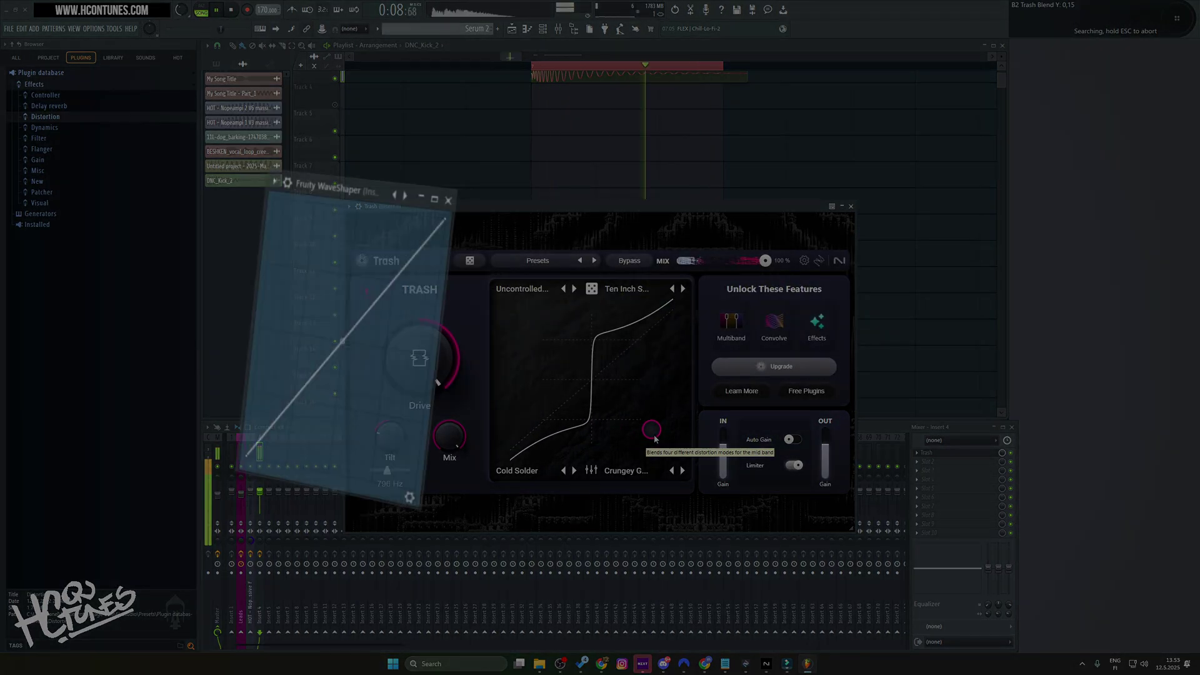
{"action": "left_click_drag", "start_coordinate": [655, 439], "coordinate": [655, 443]}
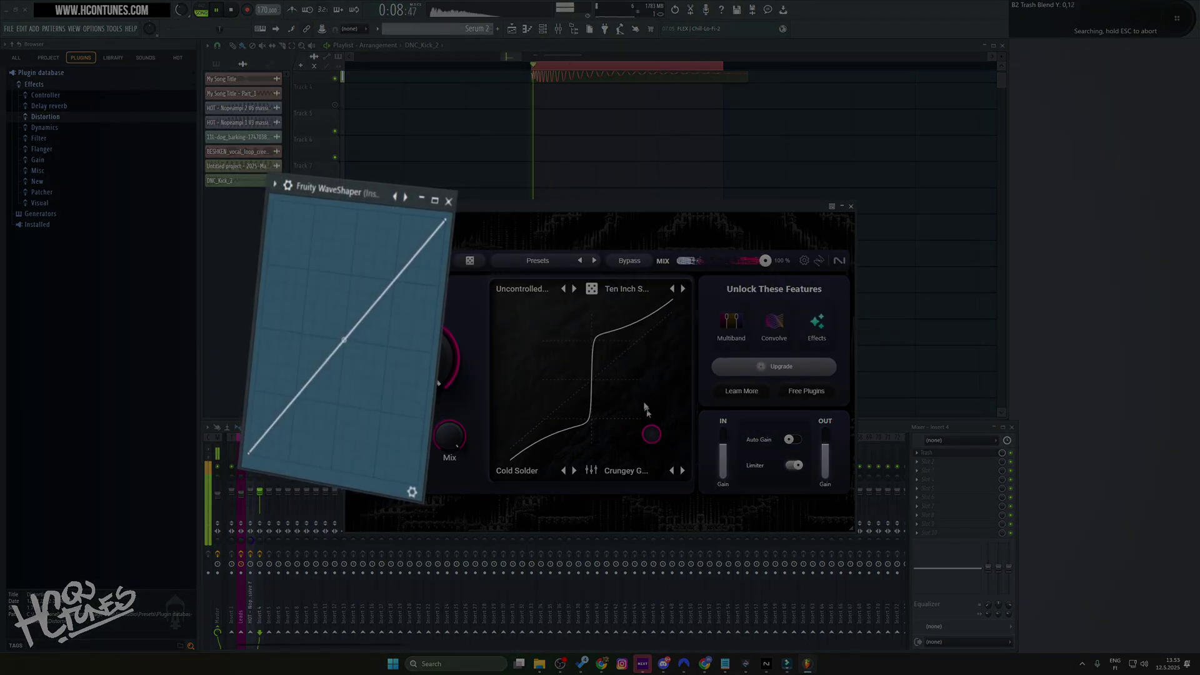
{"action": "left_click", "coordinate": [672, 289]}
{"action": "mouse_move", "coordinate": [652, 434]}
{"action": "left_mouse_down"}
{"action": "mouse_move", "coordinate": [620, 393]}
{"action": "mouse_move", "coordinate": [638, 336]}
{"action": "mouse_move", "coordinate": [644, 400]}
{"action": "mouse_move", "coordinate": [528, 343]}
{"action": "mouse_move", "coordinate": [539, 335]}
{"action": "mouse_move", "coordinate": [523, 380]}
{"action": "mouse_move", "coordinate": [664, 434]}
{"action": "left_mouse_up"}
{"action": "left_click", "coordinate": [591, 288]}
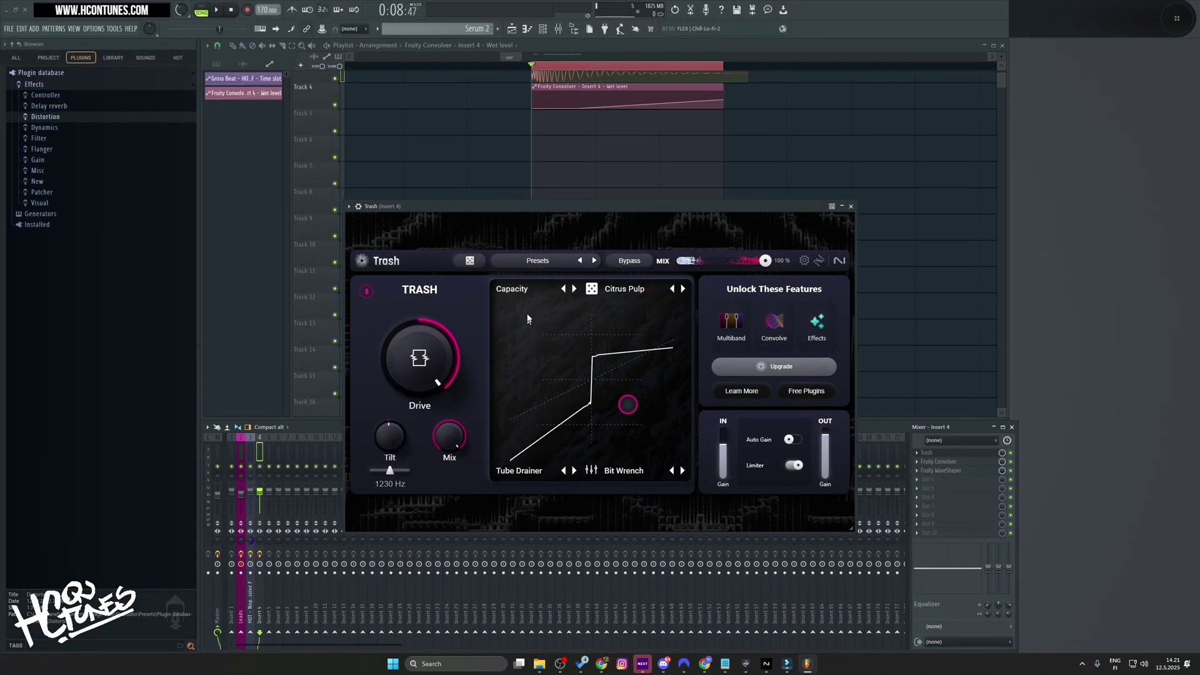
Raise the blend point to about X 0.74 near Citrus Pulp and set the lower-right distortion mode to Amp Drainer.
{"action": "left_click_drag", "start_coordinate": [628, 405], "coordinate": [625, 343]}
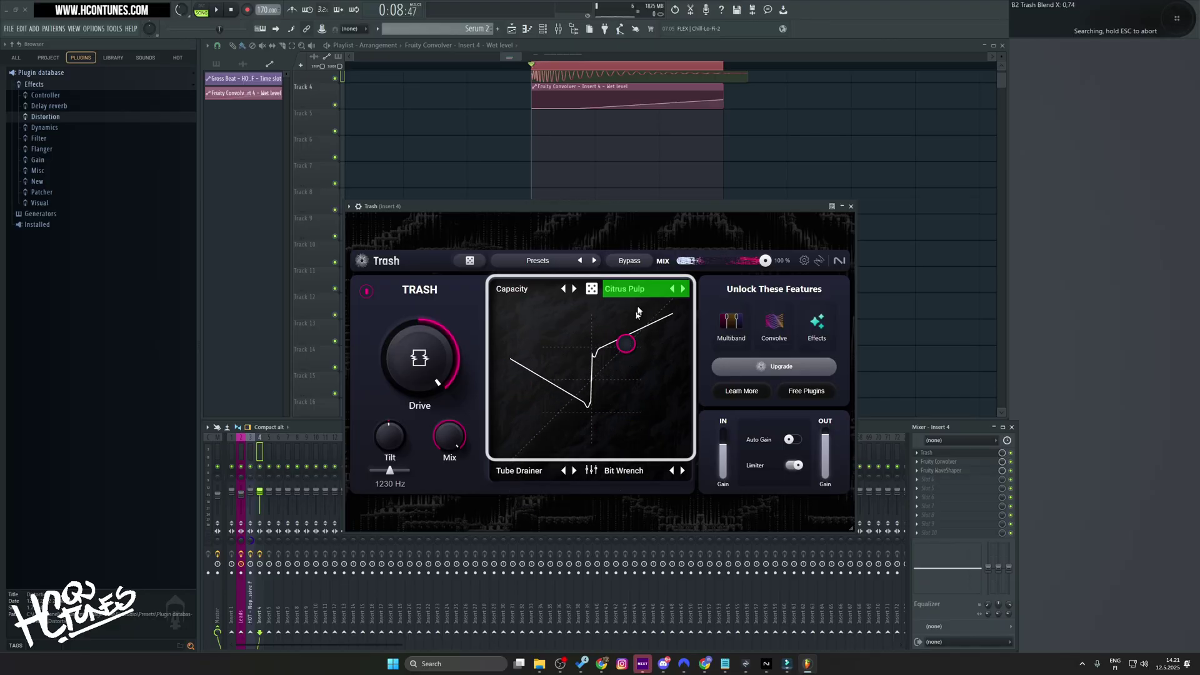
{"action": "left_click", "coordinate": [625, 473]}
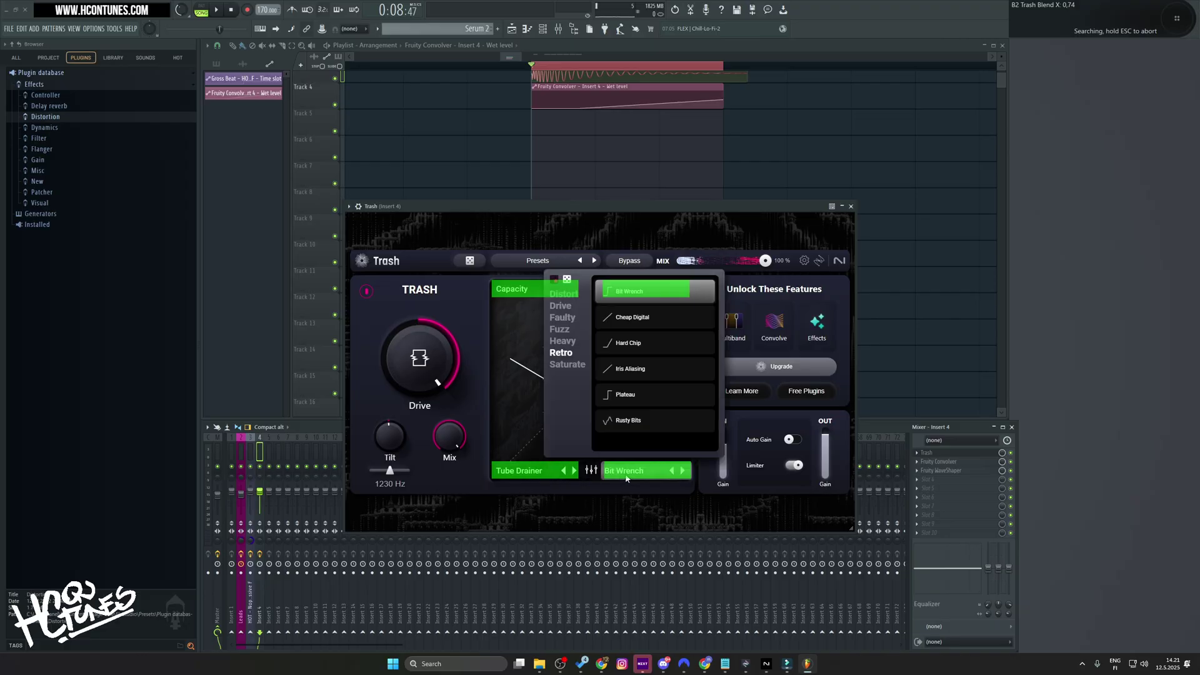
{"action": "left_click", "coordinate": [564, 294]}
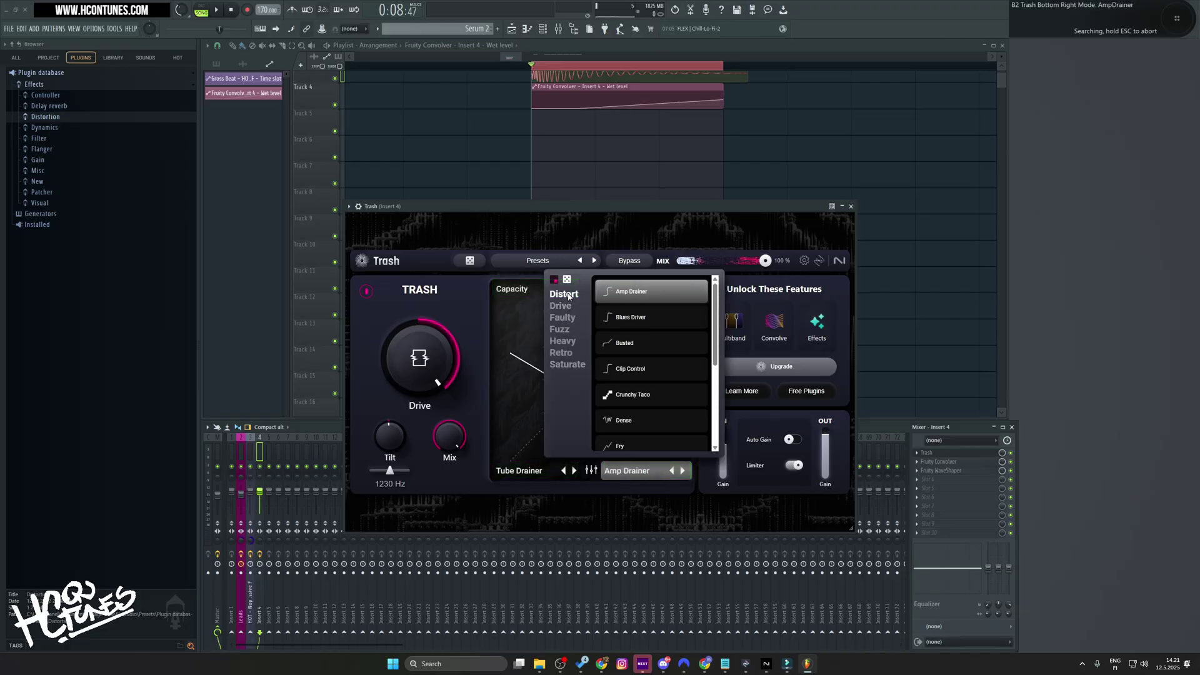
Browse the Drive modes for the Tube Drainer corner and lower the blend point to about X 0.73 near mid-height.
{"action": "left_click", "coordinate": [510, 470]}
{"action": "left_click", "coordinate": [510, 470]}
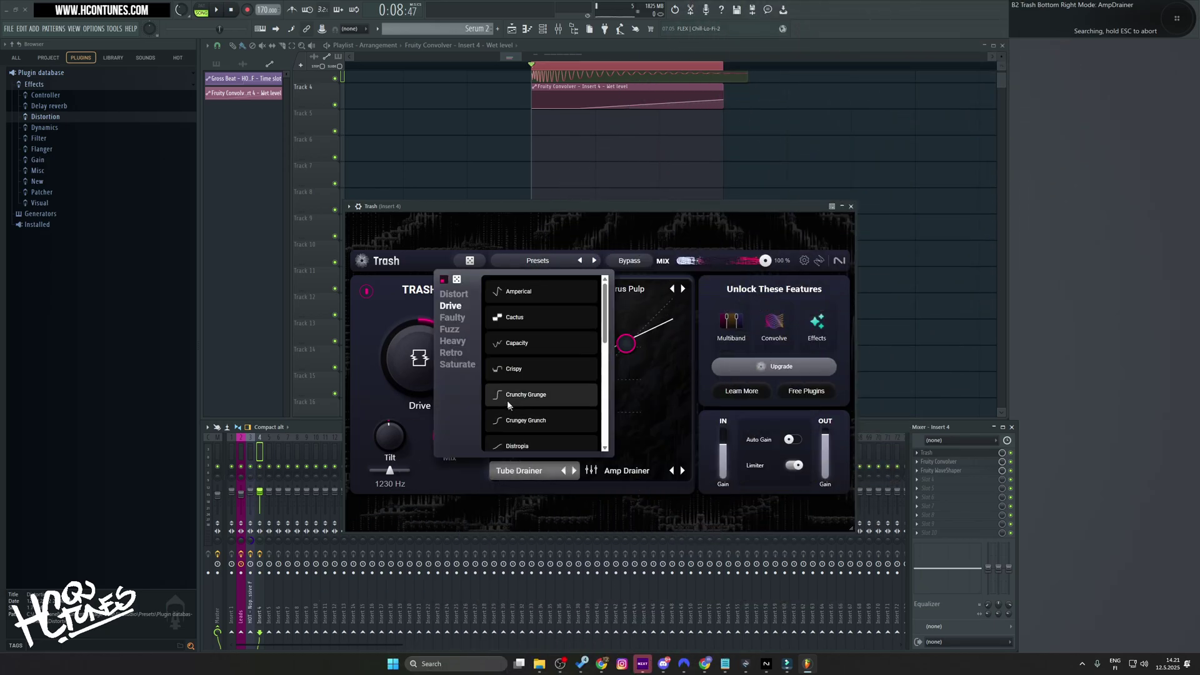
{"action": "left_click", "coordinate": [517, 343]}
{"action": "left_click_drag", "start_coordinate": [625, 343], "coordinate": [619, 389]}
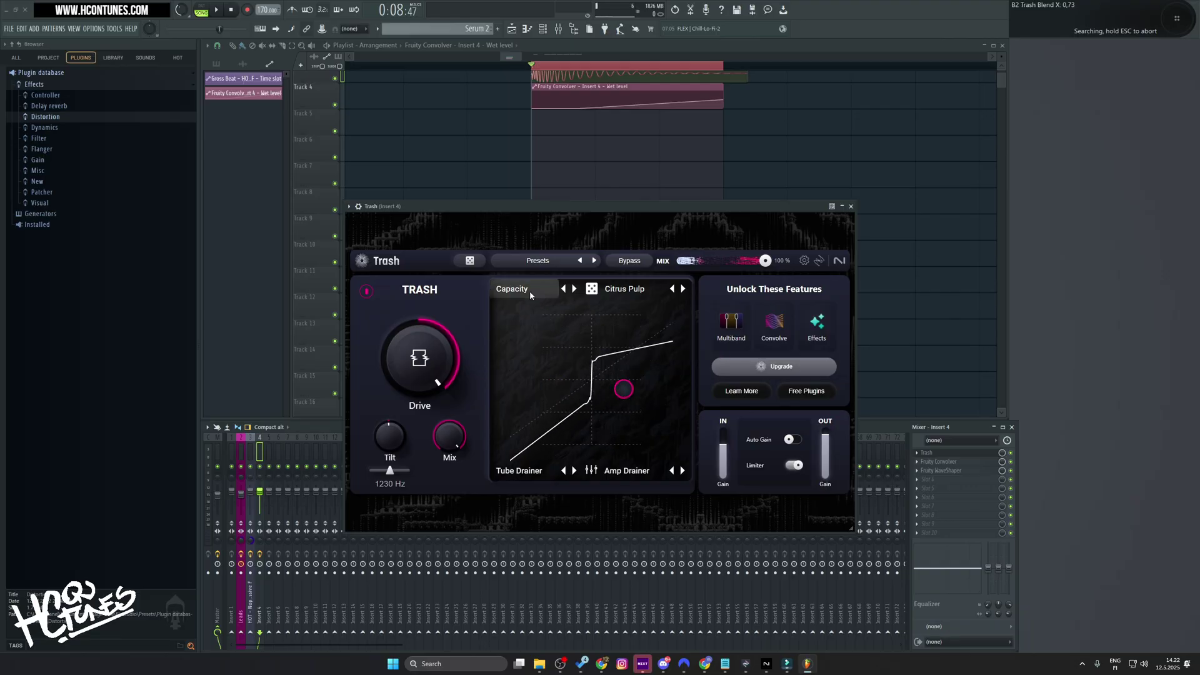
Go through the Faulty, Fuzz, Heavy, Retro and Saturate mode categories for the upper-left corner of the distortion pad.
{"action": "left_click", "coordinate": [530, 291]}
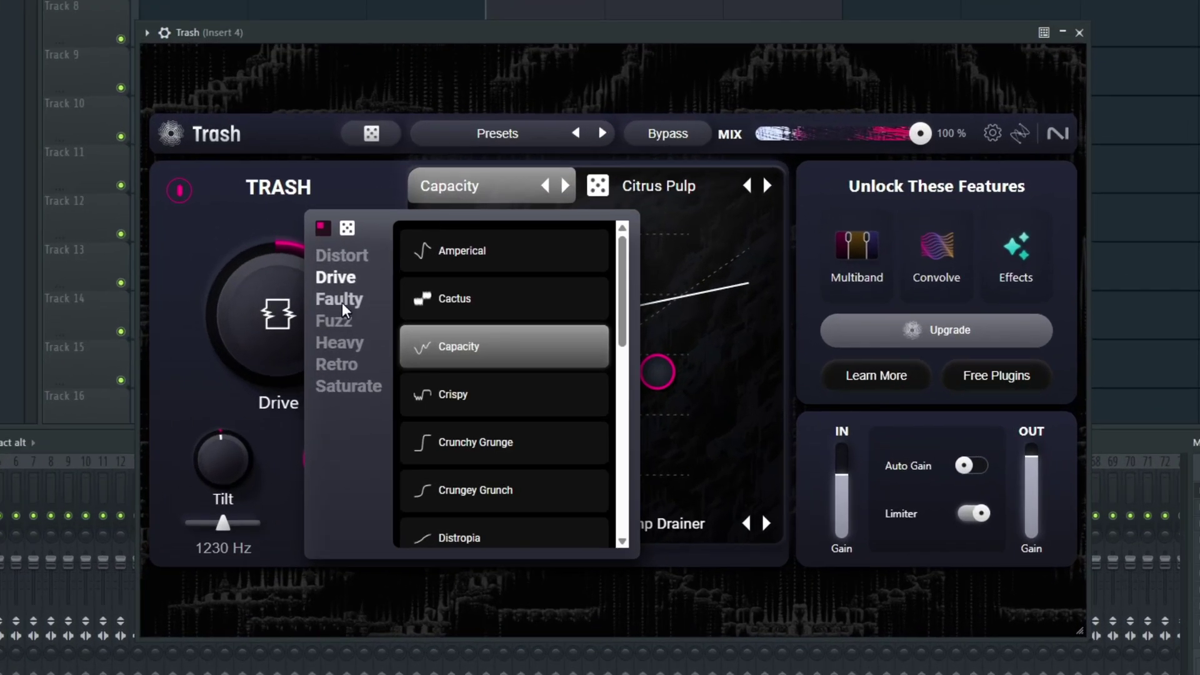
{"action": "left_click", "coordinate": [375, 317]}
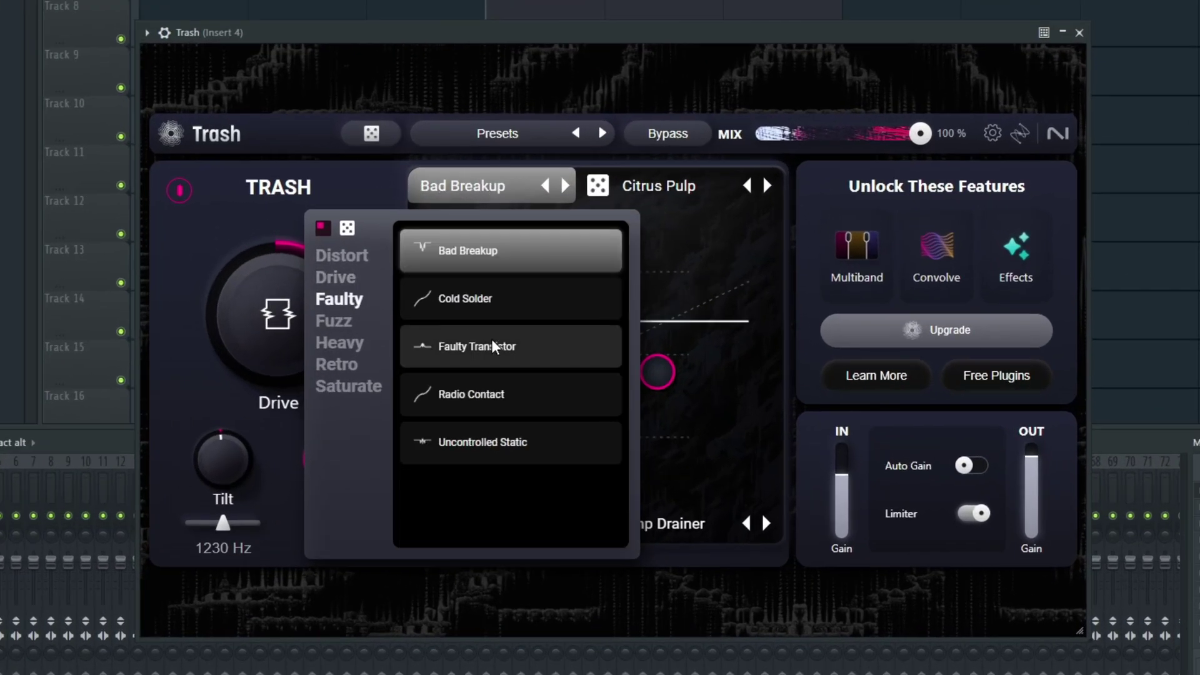
{"action": "left_click", "coordinate": [376, 331]}
{"action": "scroll", "coordinate": [466, 342], "scroll_direction": "down", "scroll_amount": 2}
{"action": "left_click", "coordinate": [343, 343]}
{"action": "left_click", "coordinate": [345, 366]}
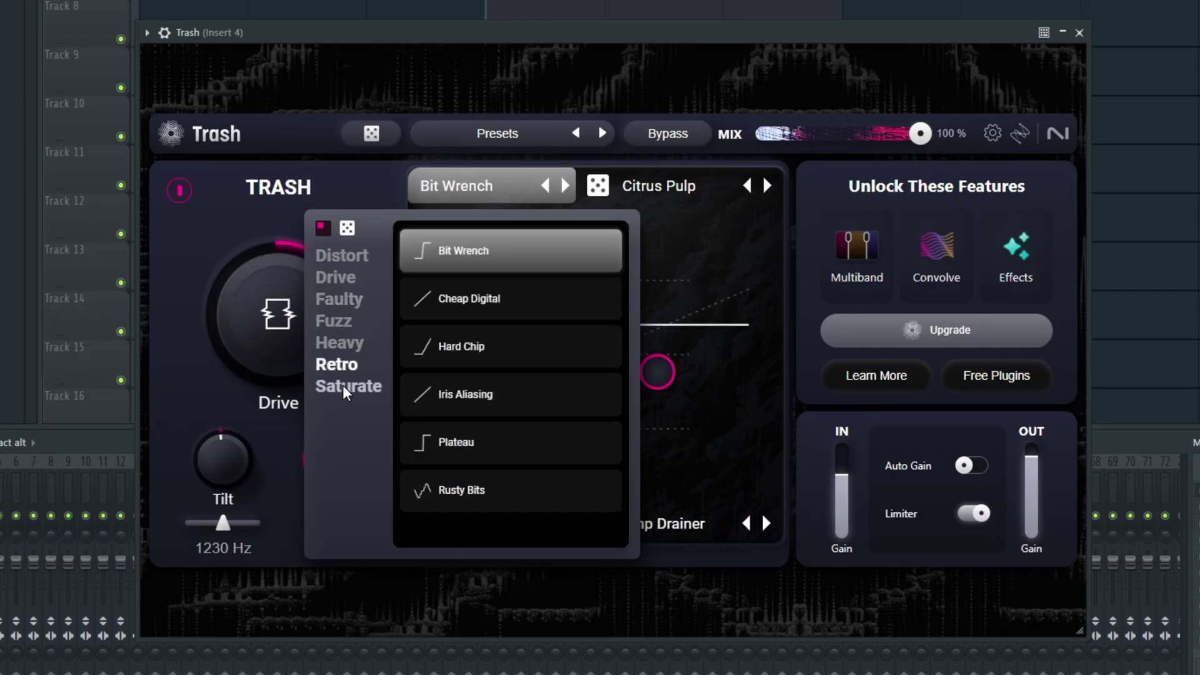
{"action": "left_click", "coordinate": [345, 387]}
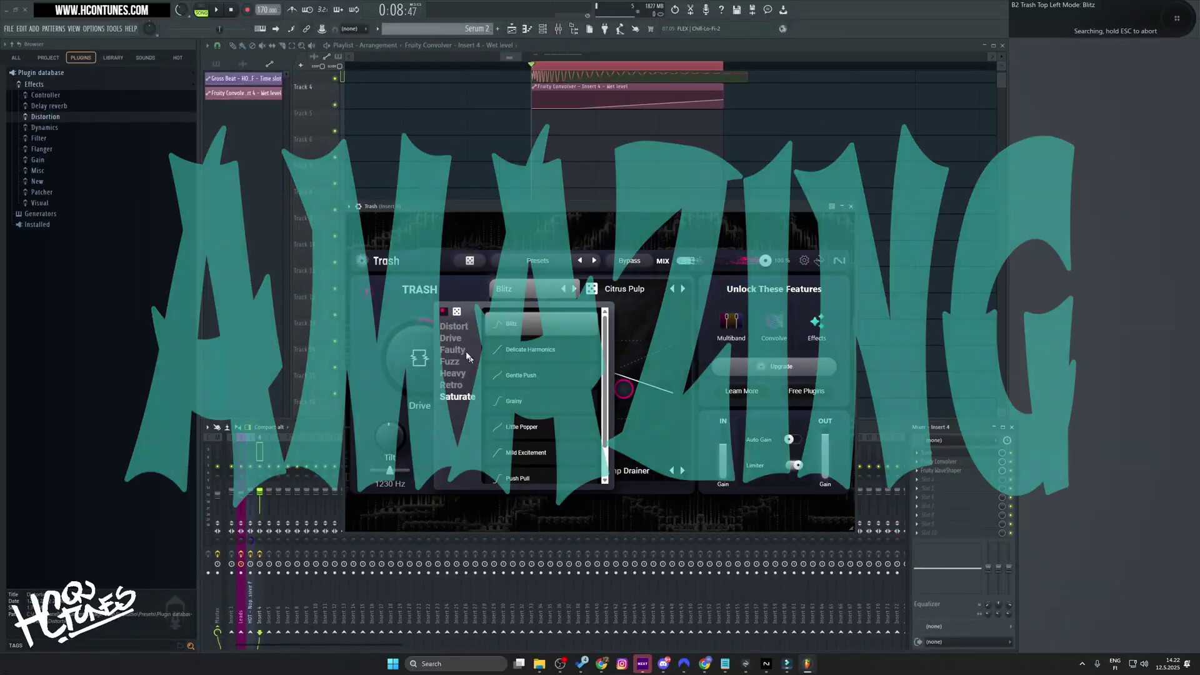
Browse the mode categories again and set the upper-left distortion mode to Amp Drainer from the Distort category.
{"action": "left_click", "coordinate": [340, 255]}
{"action": "left_click", "coordinate": [335, 277]}
{"action": "left_click", "coordinate": [337, 299]}
{"action": "left_click", "coordinate": [337, 321]}
{"action": "left_click", "coordinate": [452, 373]}
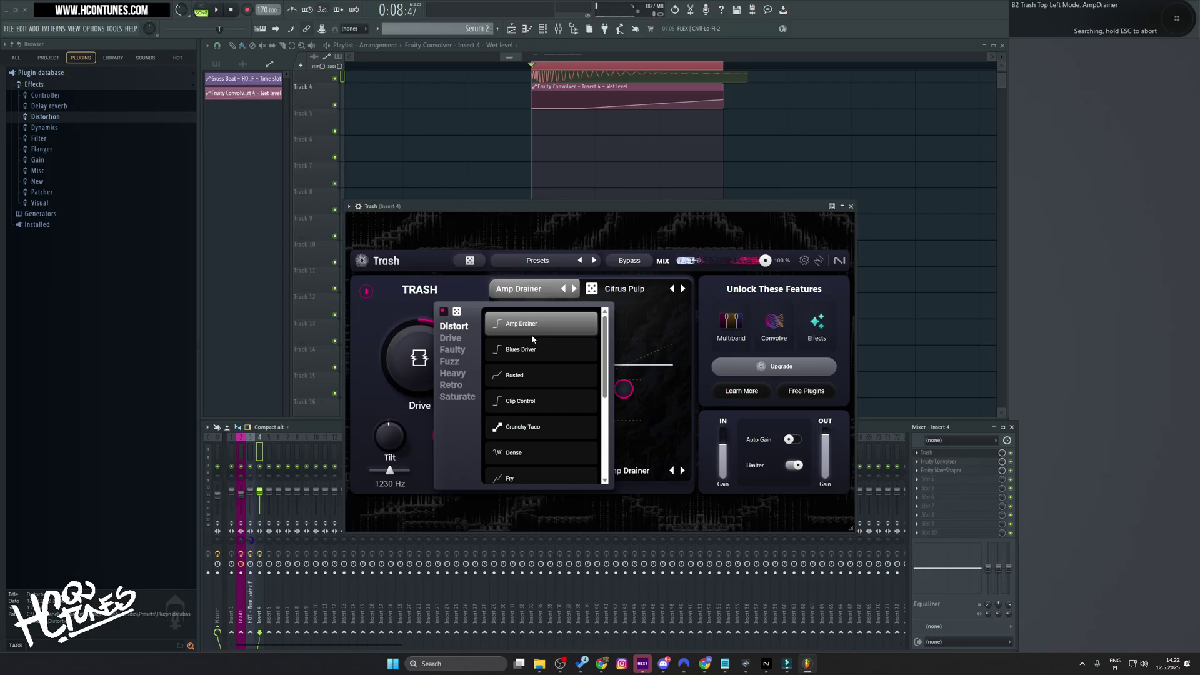
{"action": "left_click", "coordinate": [513, 321]}
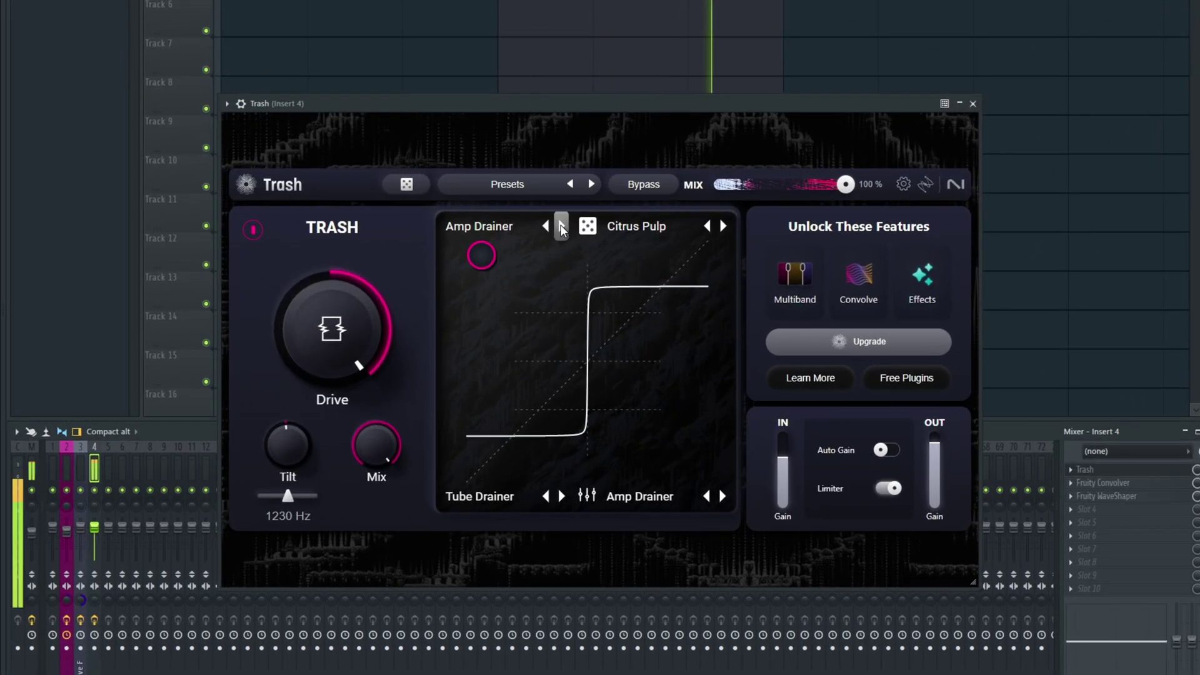
Audition successive upper-left modes during playback, including Busted, Clip Control, Crunchy Taco, Fry and Elastic Trash, up to Slight Twist.
{"action": "left_click", "coordinate": [562, 226]}
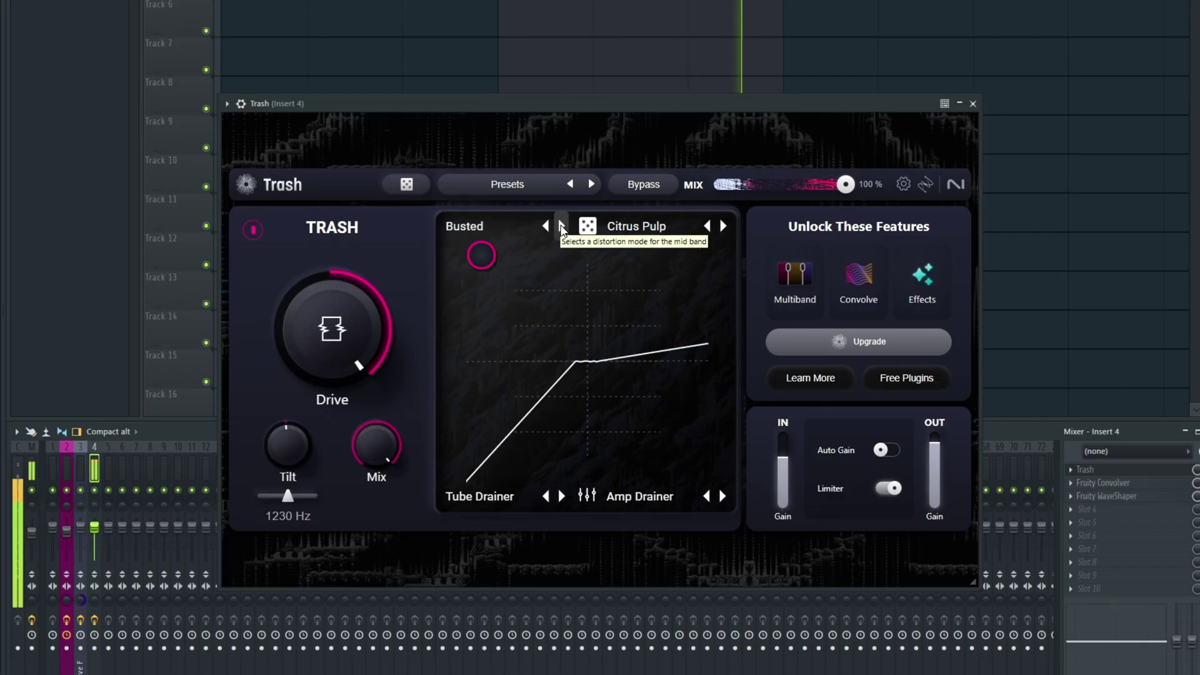
{"action": "left_click", "coordinate": [561, 226]}
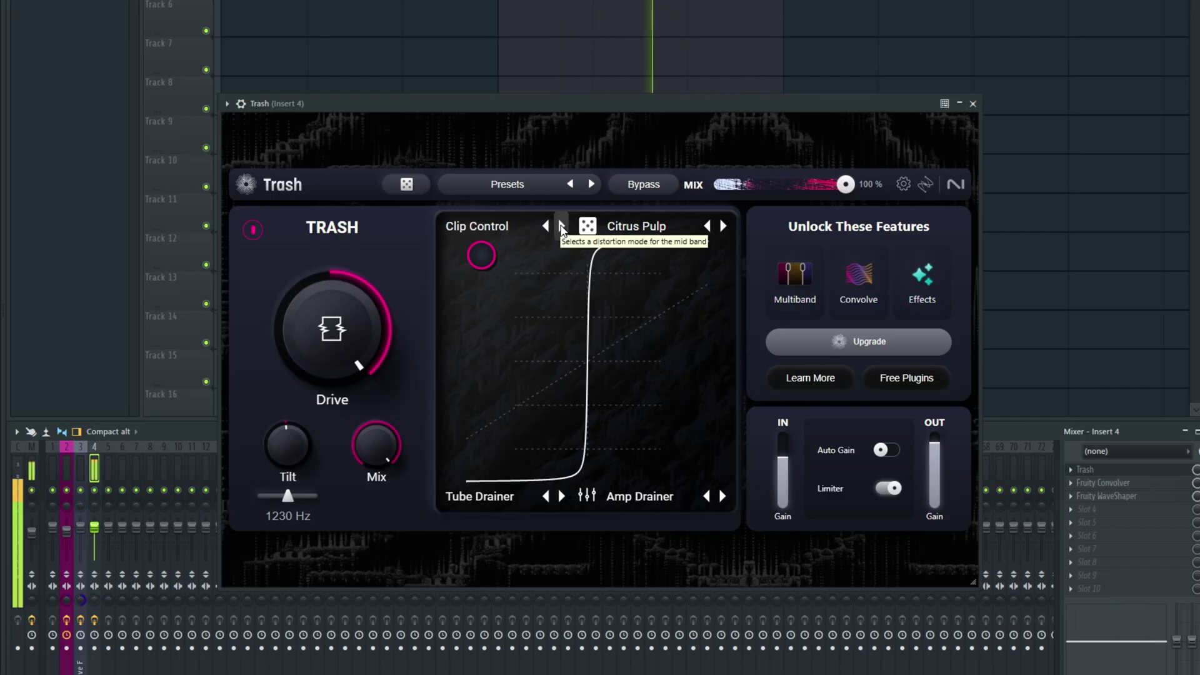
{"action": "left_click", "coordinate": [561, 226]}
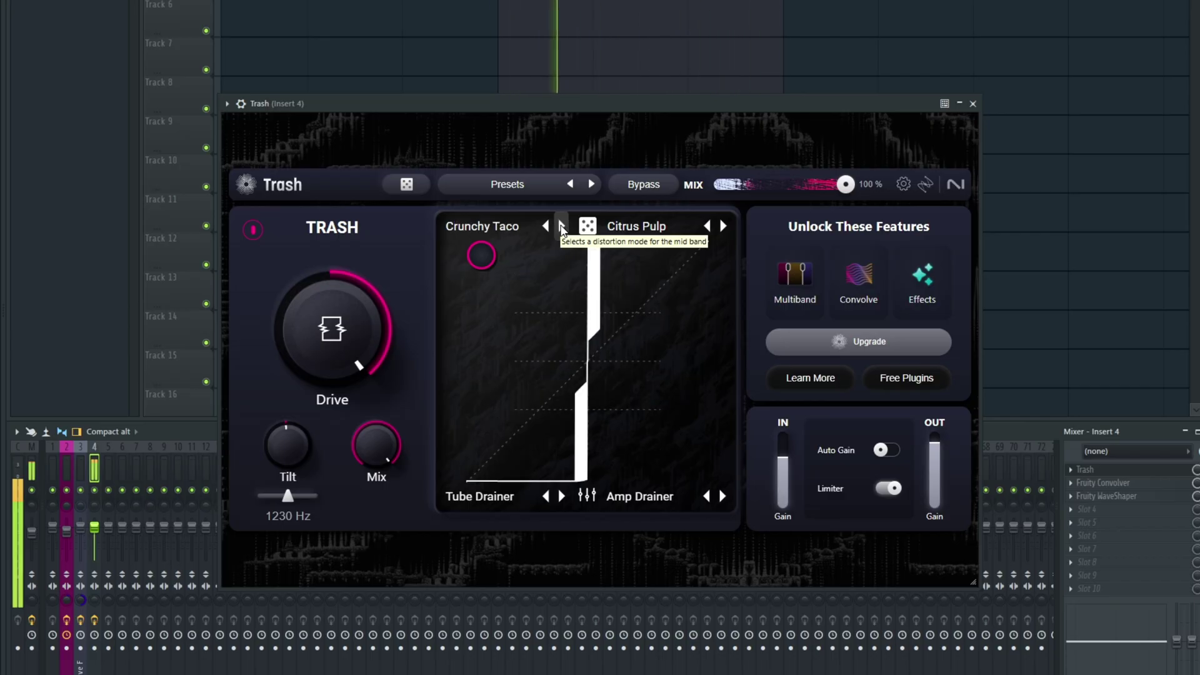
{"action": "left_click", "coordinate": [561, 226]}
{"action": "left_click", "coordinate": [562, 227]}
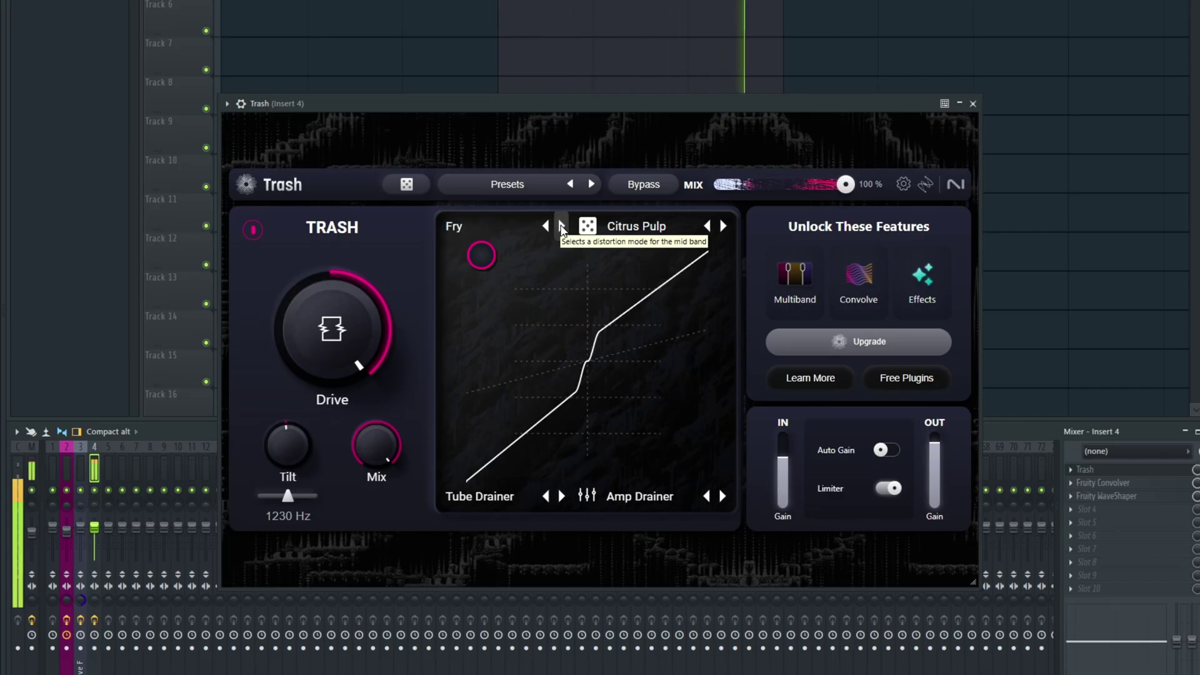
{"action": "left_click", "coordinate": [561, 226]}
{"action": "left_click", "coordinate": [561, 226]}
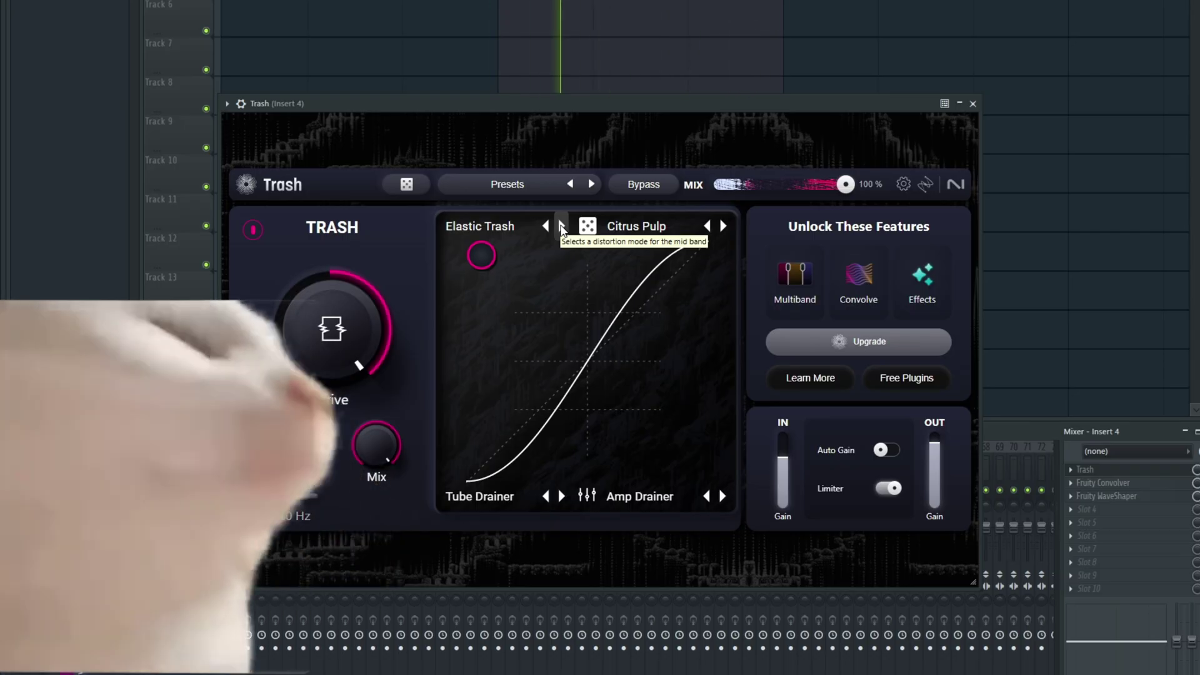
{"action": "left_click", "coordinate": [561, 226]}
{"action": "left_click", "coordinate": [561, 226]}
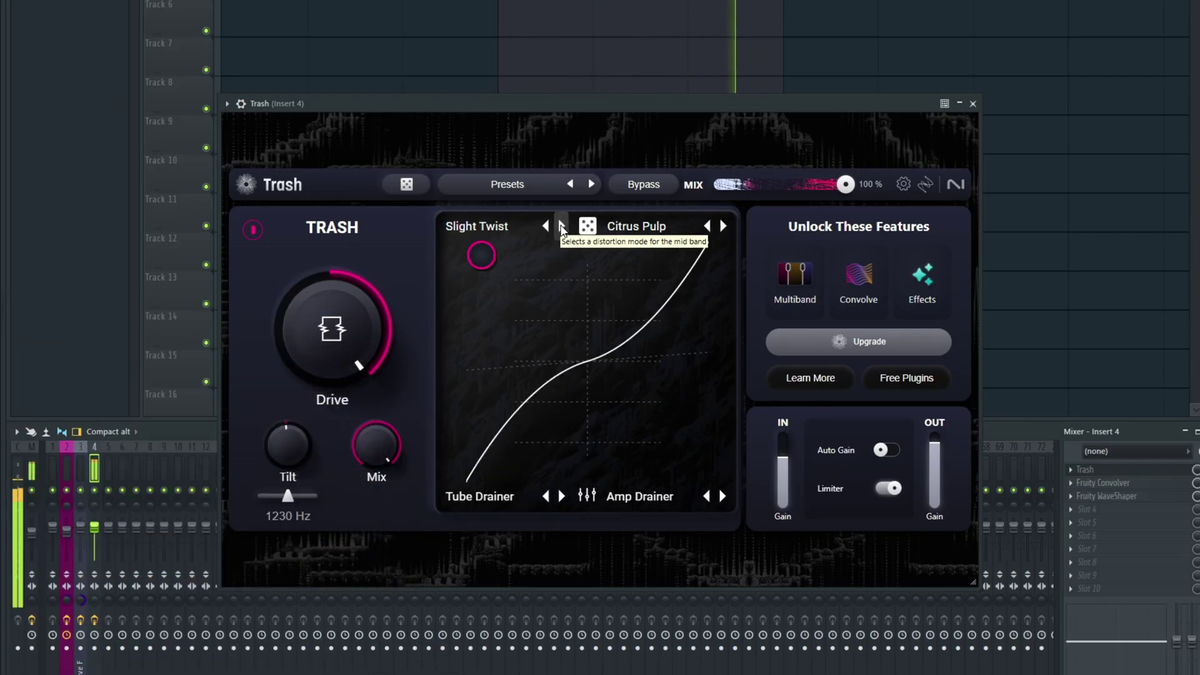
Audition the Faulty modes from Bad Breakup to Radio Contact in the upper-left corner and settle on the Cracked Act... mode.
{"action": "left_click", "coordinate": [494, 226]}
{"action": "left_click", "coordinate": [388, 316]}
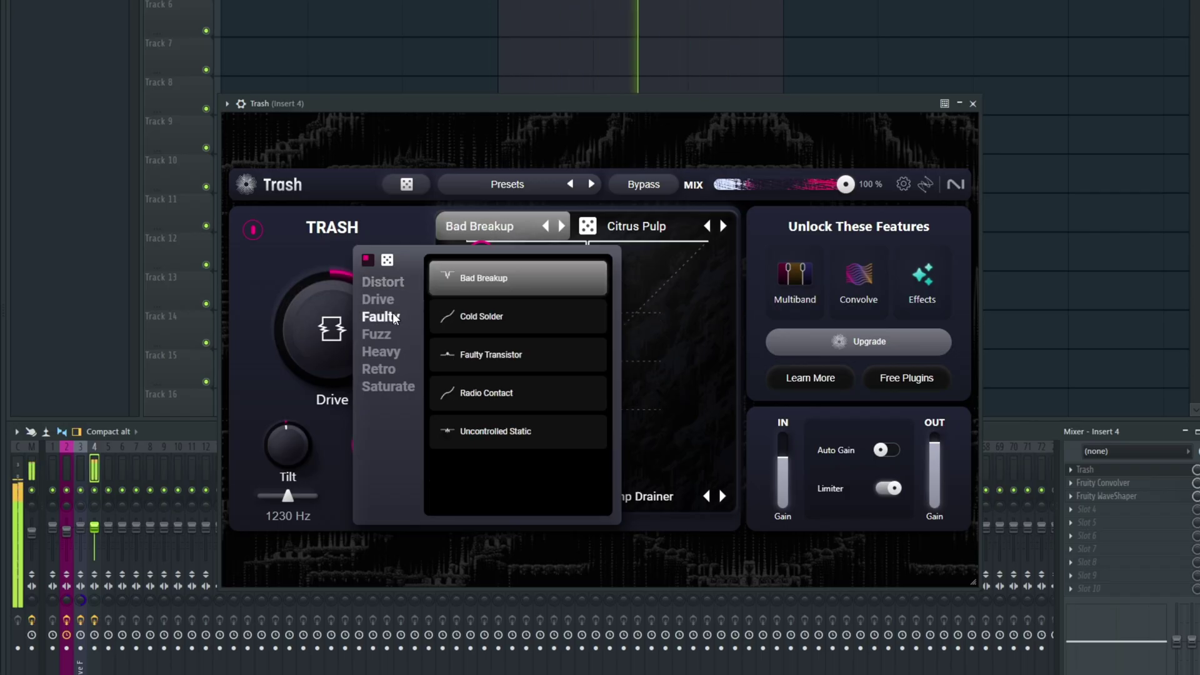
{"action": "left_click", "coordinate": [494, 317]}
{"action": "left_click", "coordinate": [496, 352]}
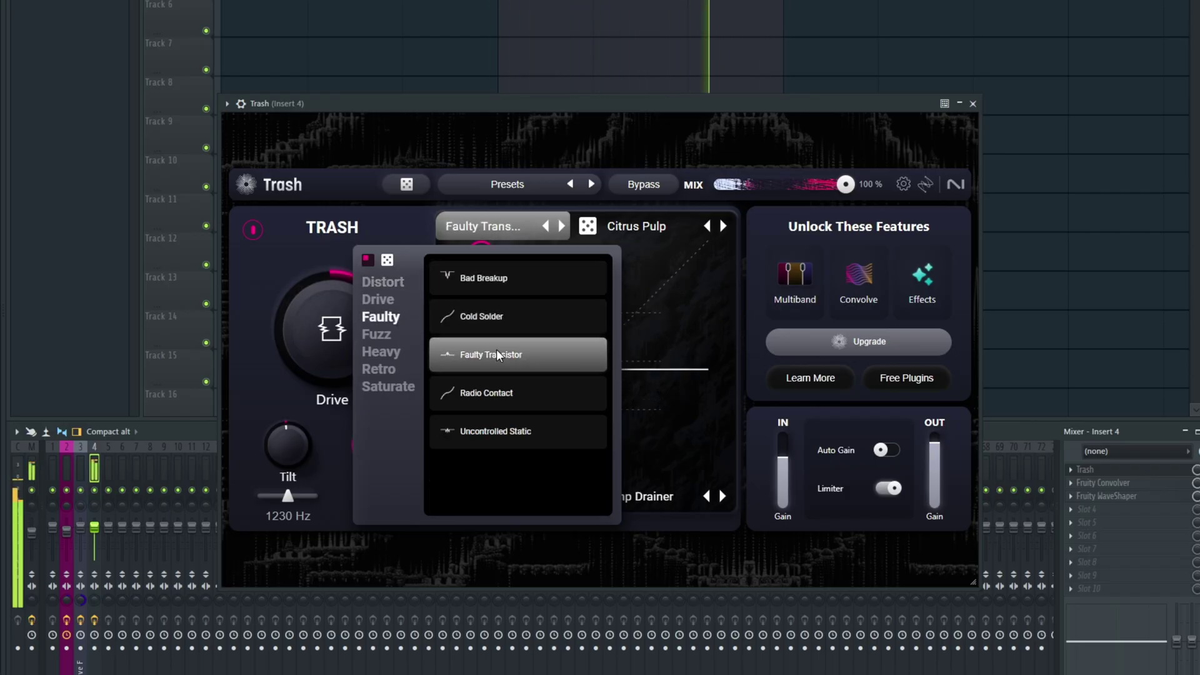
{"action": "left_click", "coordinate": [491, 394]}
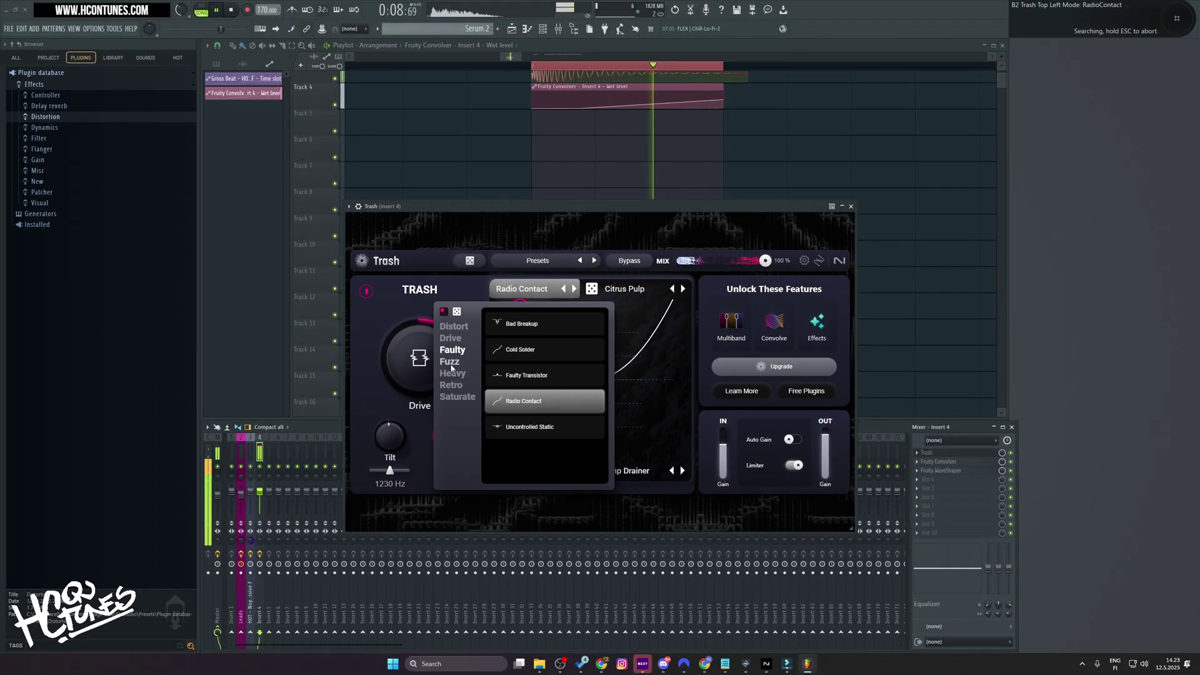
{"action": "left_click", "coordinate": [536, 167]}
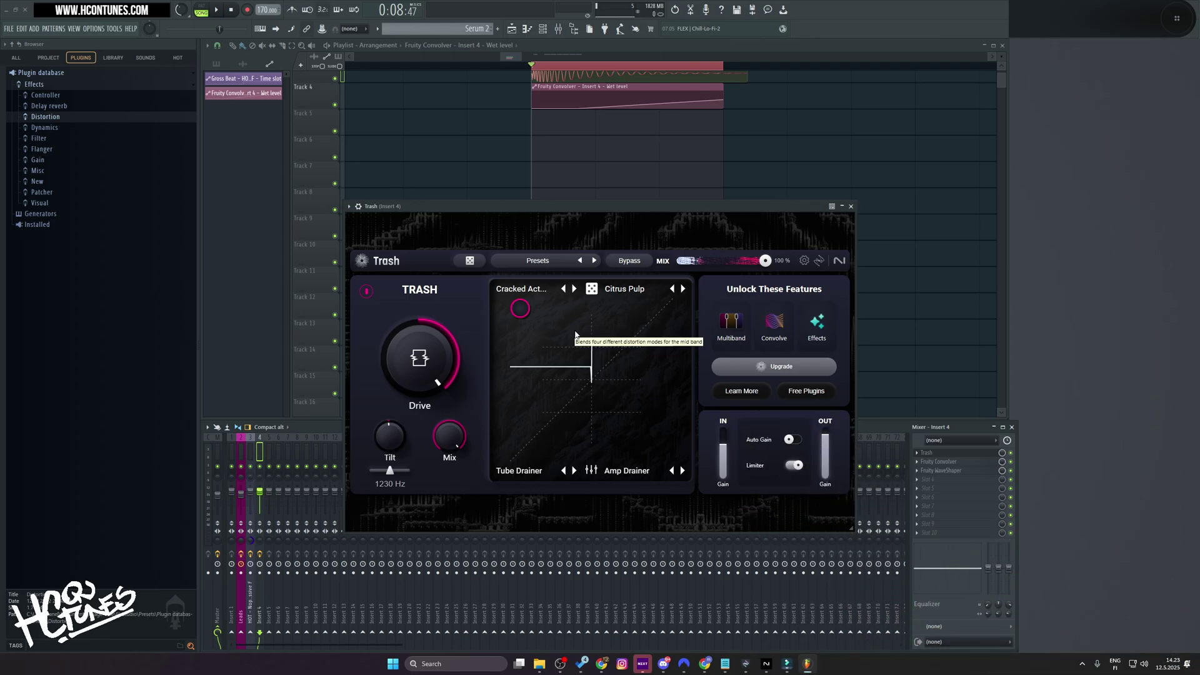
Load the Disto-Fx 1.7.1 FREE distortion effect into slot 4 of mixer Insert 4 and close its window.
{"action": "left_click", "coordinate": [930, 485]}
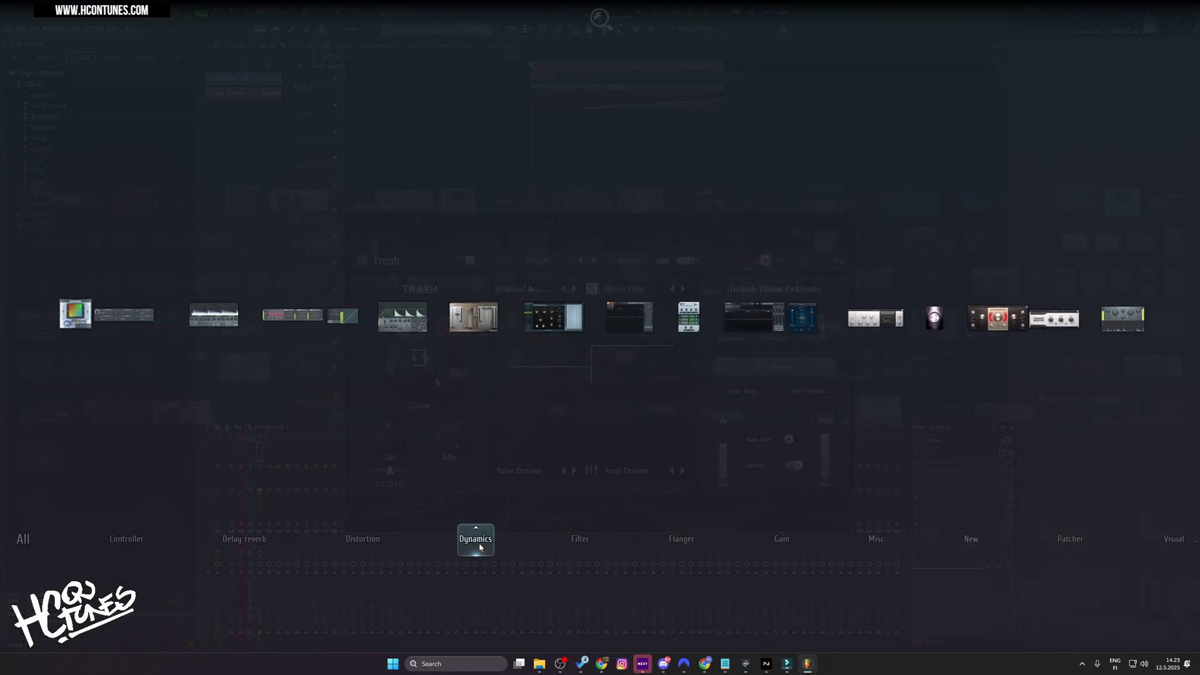
{"action": "mouse_move", "coordinate": [367, 538]}
{"action": "left_click_drag", "start_coordinate": [388, 293], "coordinate": [943, 481]}
{"action": "left_click_drag", "start_coordinate": [172, 109], "coordinate": [994, 101]}
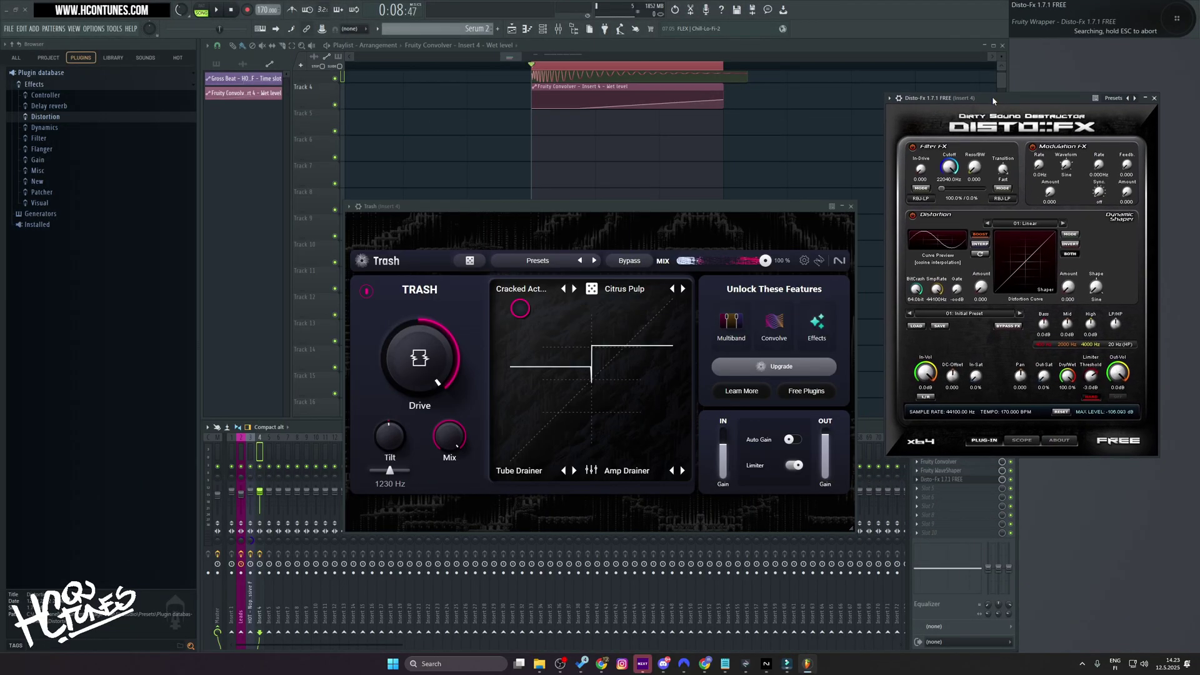
{"action": "left_click", "coordinate": [1155, 99]}
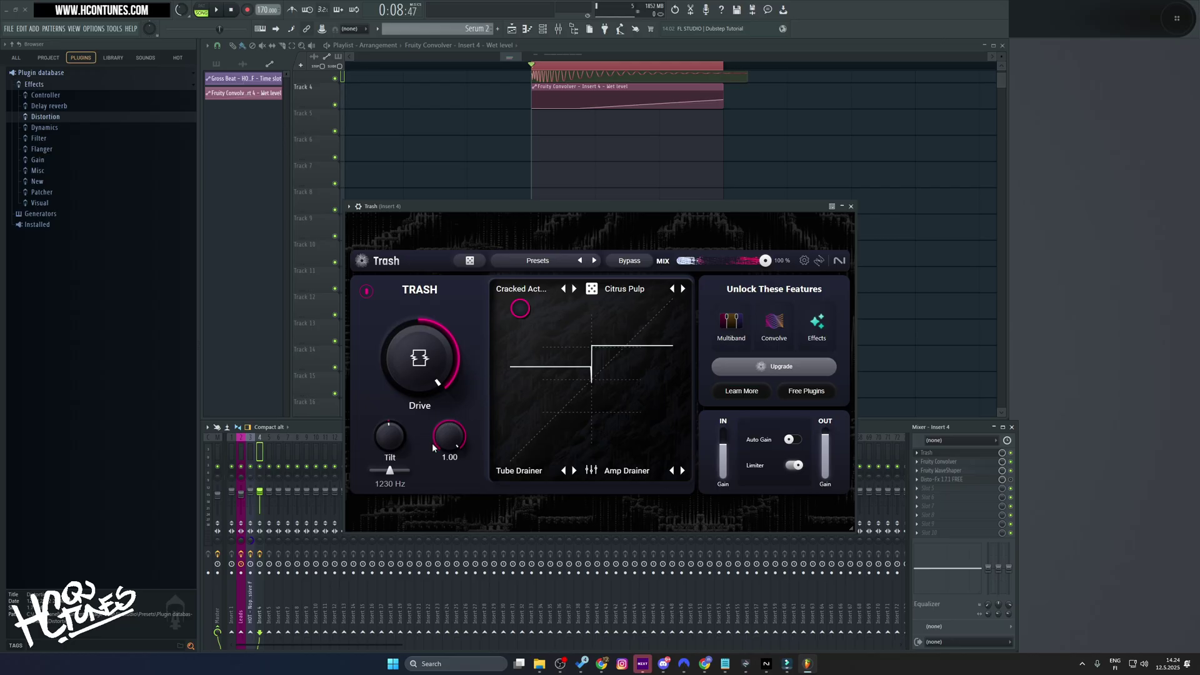
Reset the Tilt gain and raise it to 8.00 at 1375 Hz while playing the loop.
{"action": "double_click", "coordinate": [388, 443]}
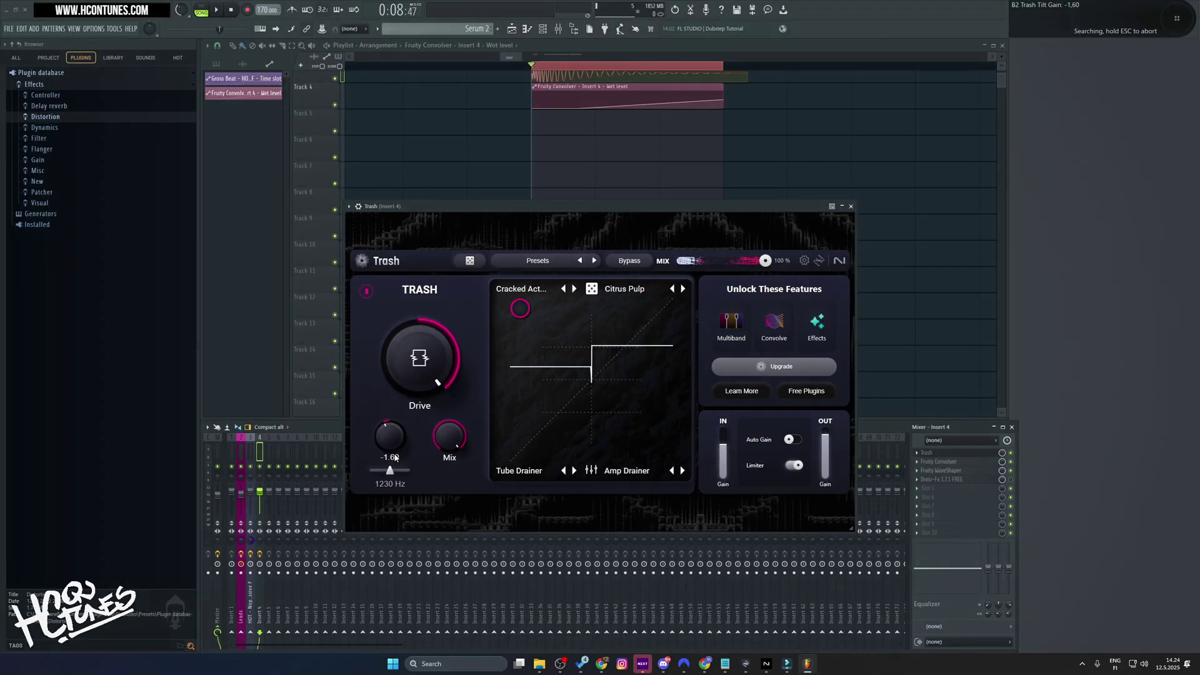
{"action": "left_click_drag", "start_coordinate": [395, 458], "coordinate": [409, 425]}
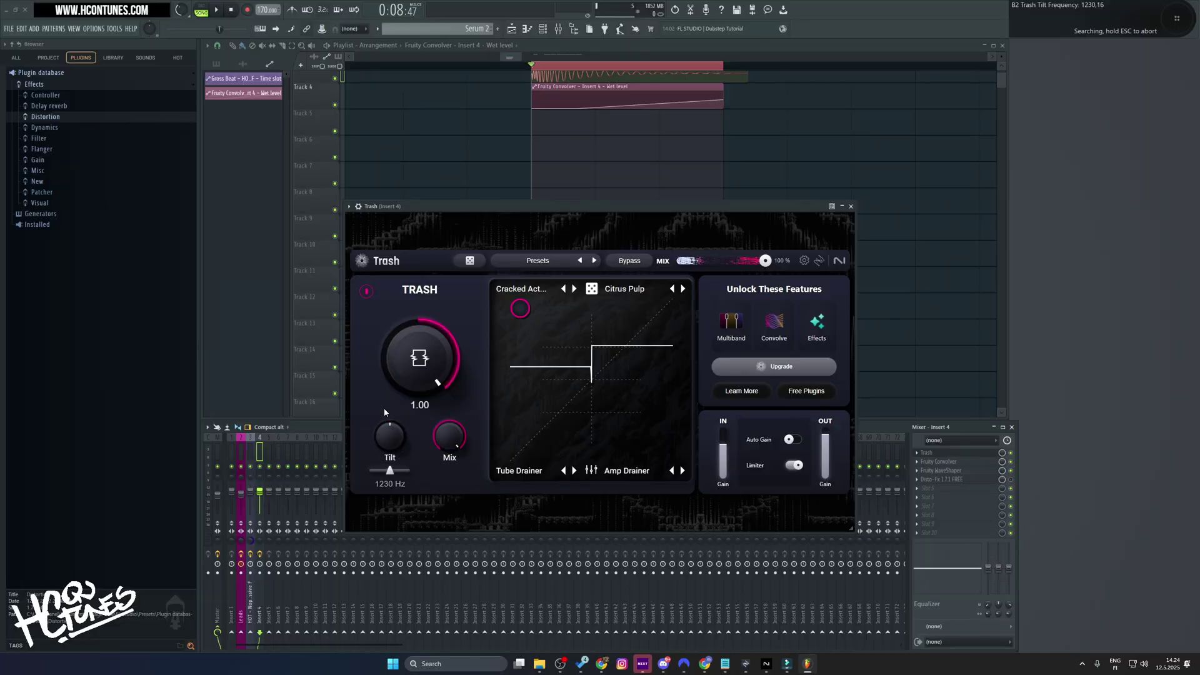
{"action": "key", "text": "space"}
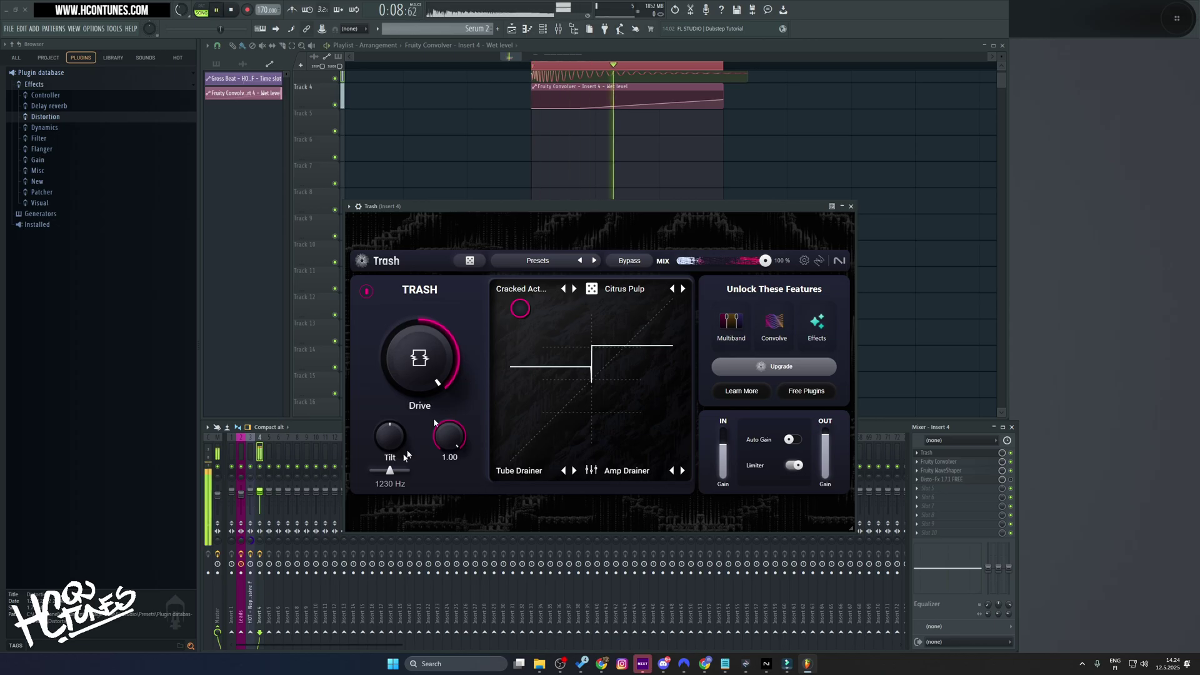
{"action": "scroll", "coordinate": [397, 436], "scroll_direction": "down", "scroll_amount": 2}
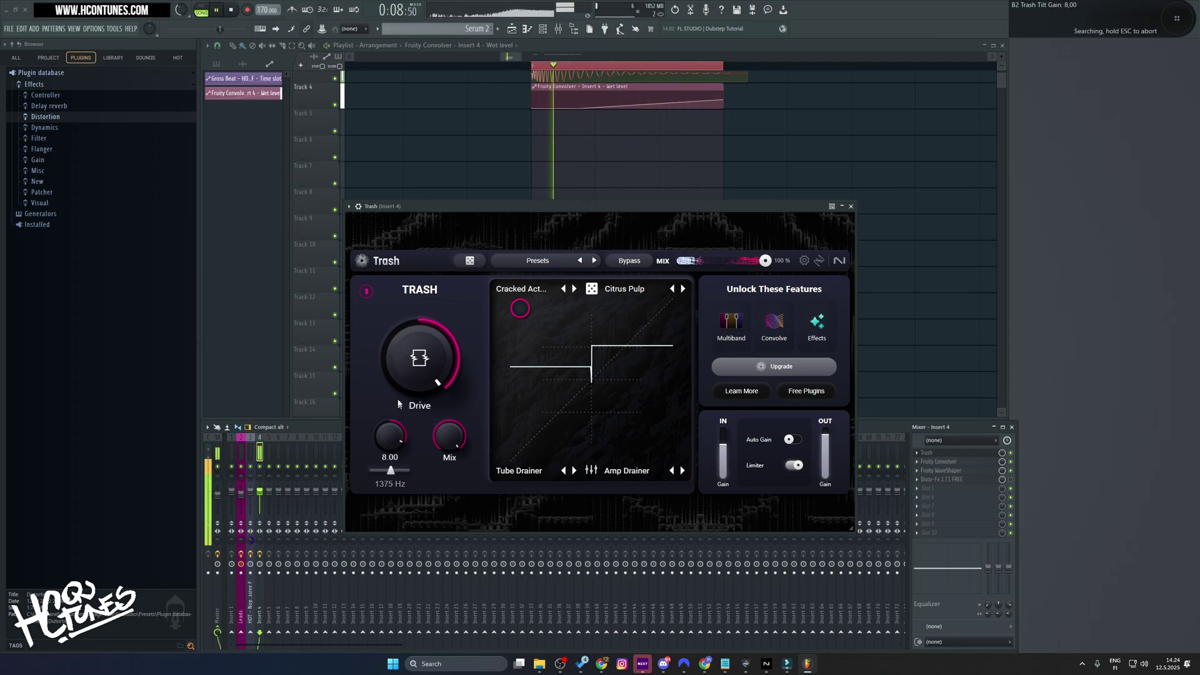
{"action": "scroll", "coordinate": [392, 436], "scroll_direction": "up", "scroll_amount": 8}
Set the Tilt gain to -1.60 and the Tilt frequency to 637 Hz during playback, and stop playback.
{"action": "left_click_drag", "start_coordinate": [390, 436], "coordinate": [406, 509]}
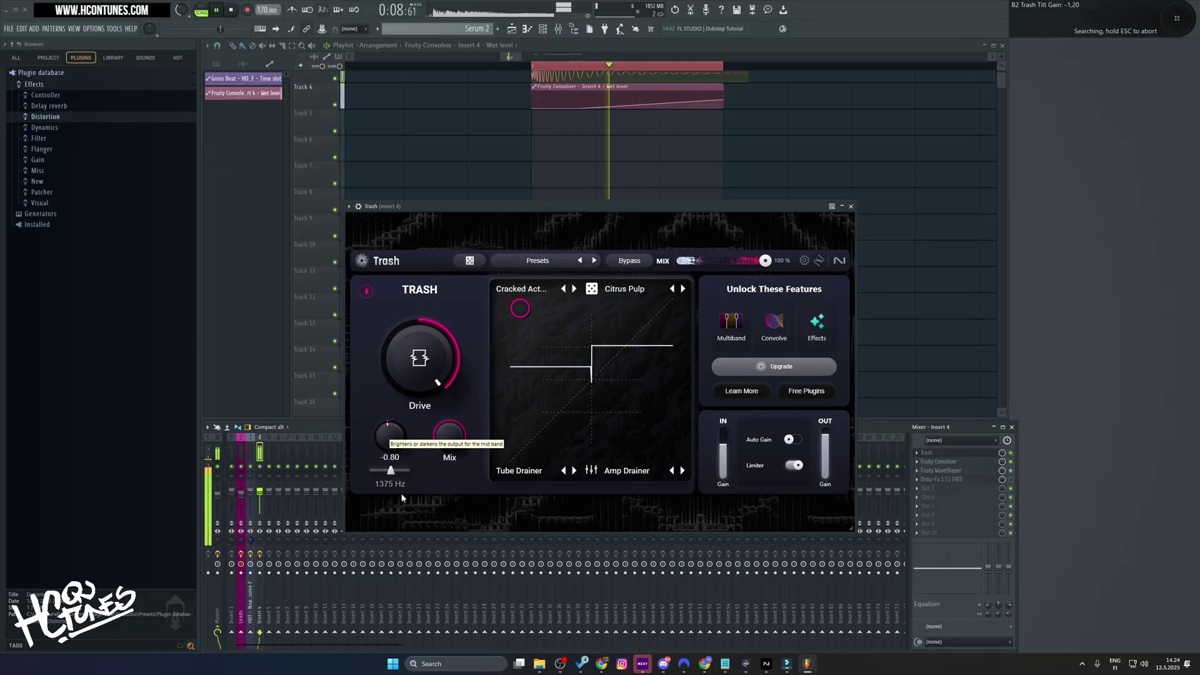
{"action": "left_click_drag", "start_coordinate": [390, 473], "coordinate": [385, 475]}
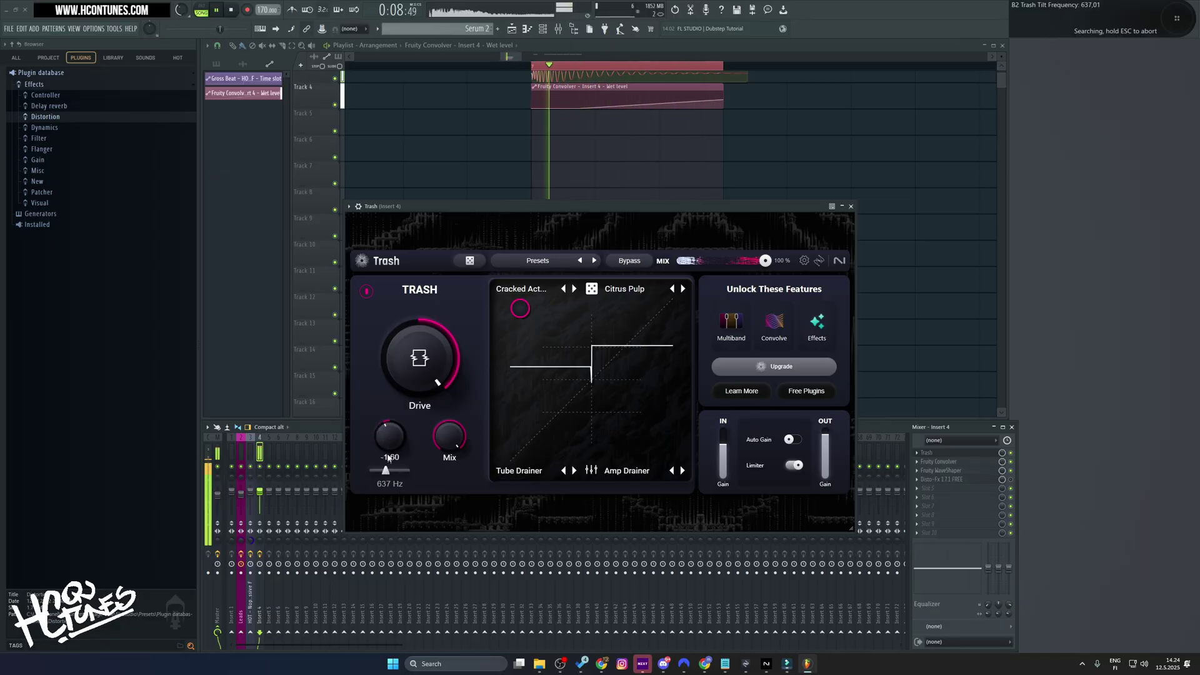
{"action": "mouse_move", "coordinate": [398, 445]}
{"action": "key", "text": "space"}
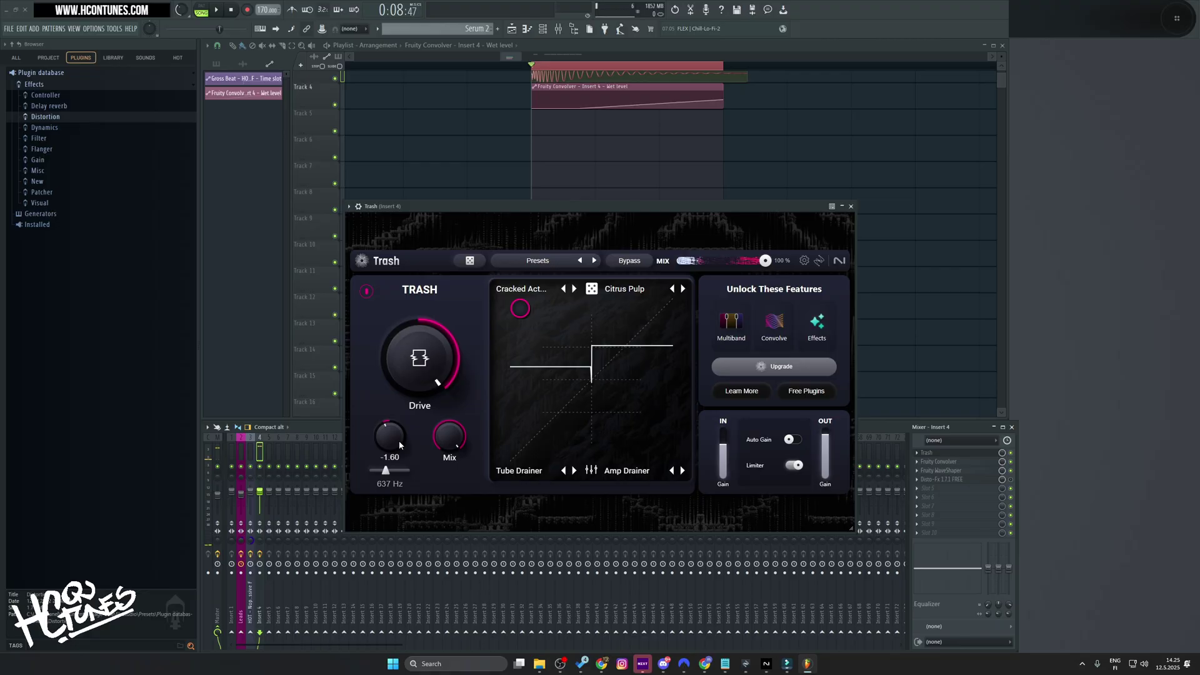
Play the loop while sweeping the Tilt frequency to 1041 Hz, and stop playback.
{"action": "mouse_move", "coordinate": [456, 408]}
{"action": "key", "text": "space"}
{"action": "left_click_drag", "start_coordinate": [386, 470], "coordinate": [392, 439]}
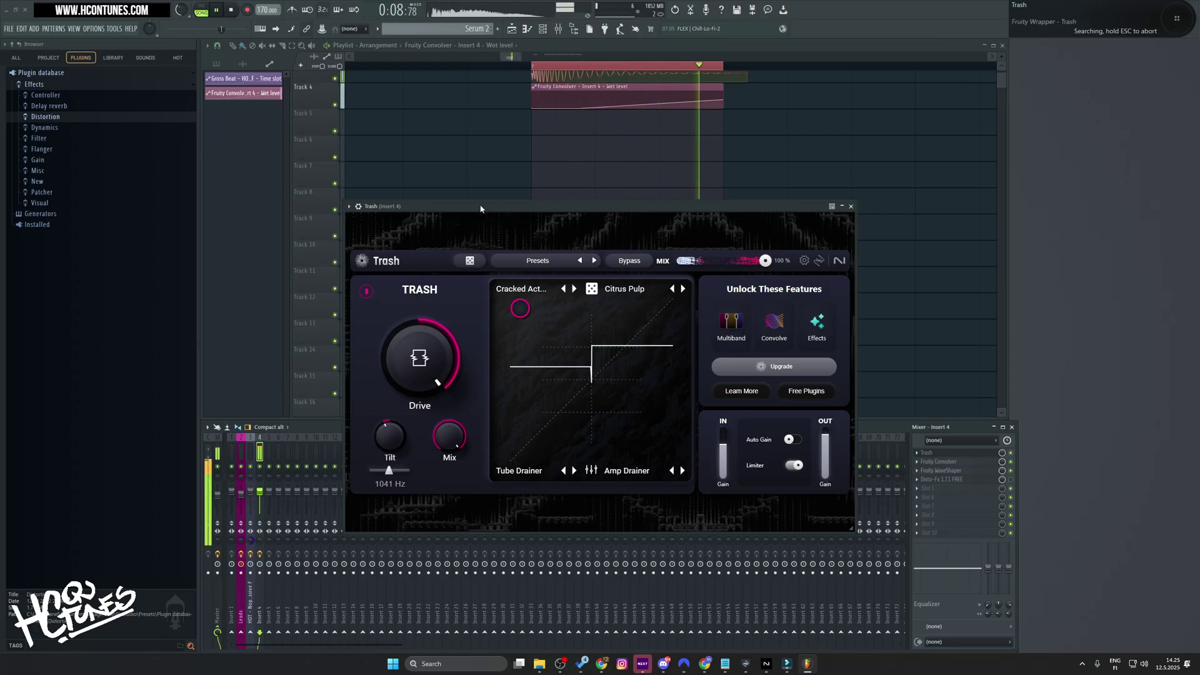
{"action": "key", "text": "space"}
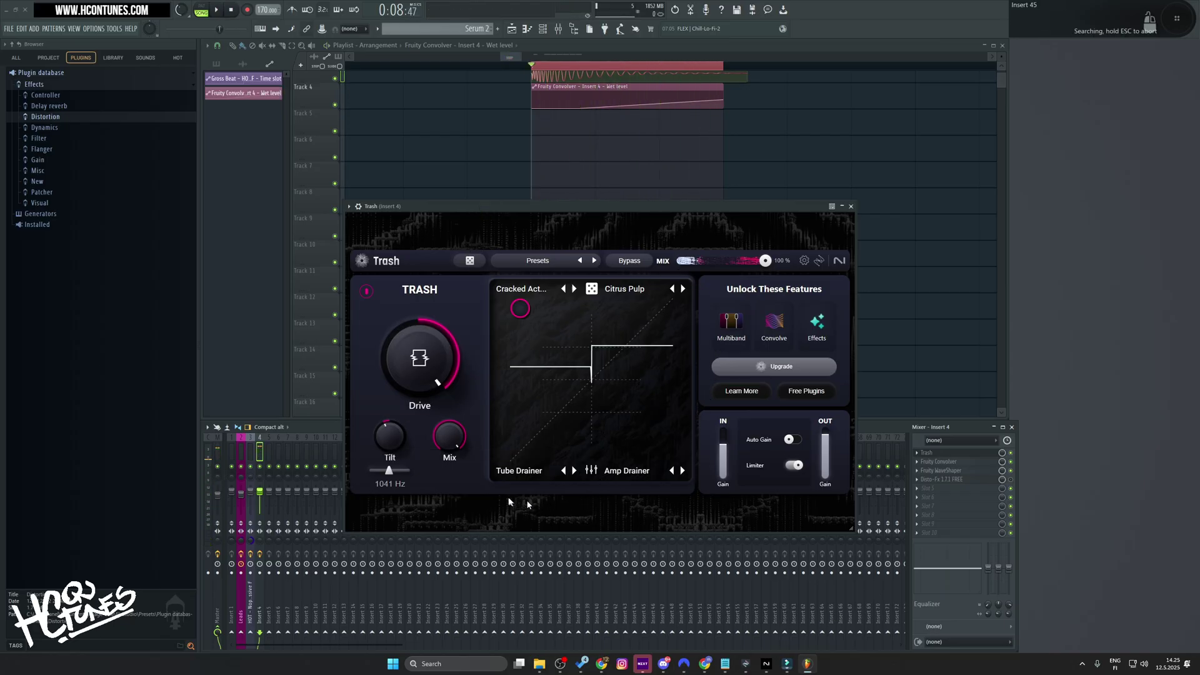